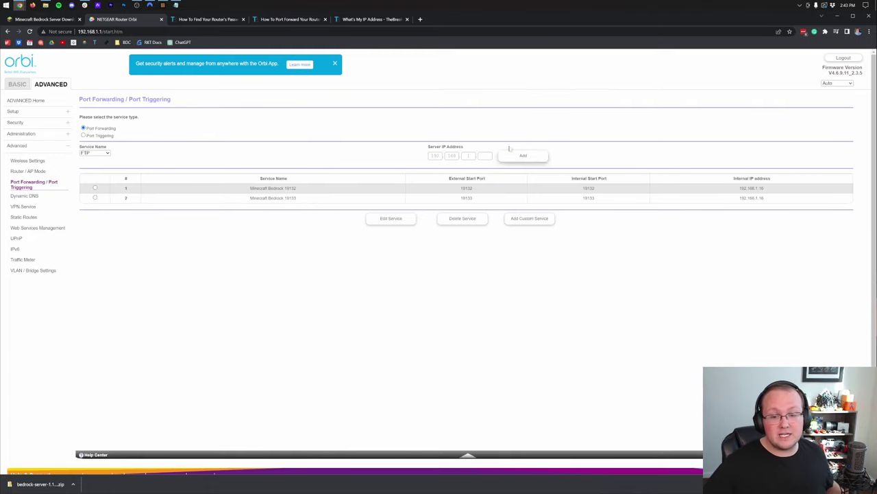
- Check the public IP address on the What's My IP Address page, and return to the router's port forwarding page
{"action": "left_click", "coordinate": [371, 20]}
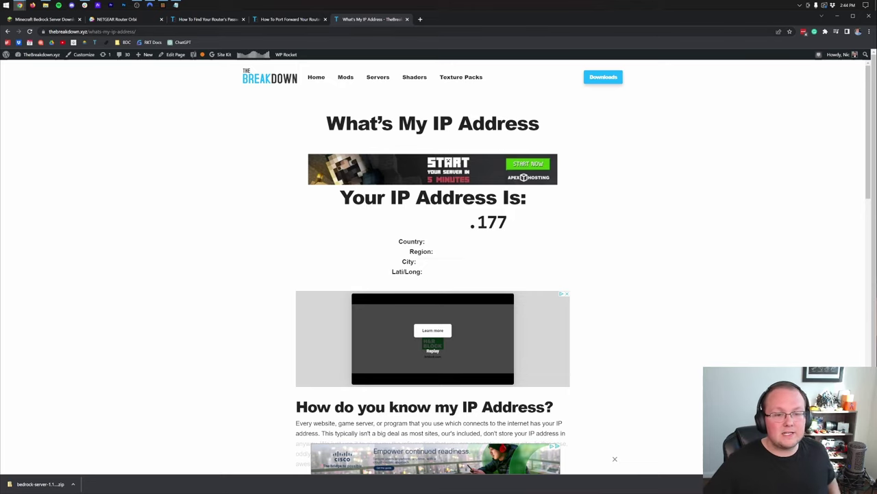
{"action": "left_click", "coordinate": [116, 20]}
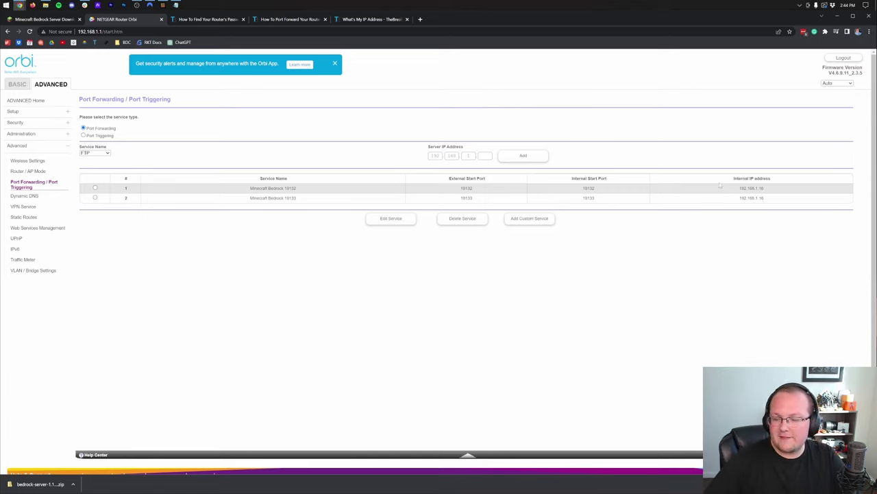
- Minimize the browser, run bedrock_server.exe from the Bedrock server folder on the desktop, and close the folder window
{"action": "left_click", "coordinate": [835, 21]}
{"action": "left_click", "coordinate": [288, 120]}
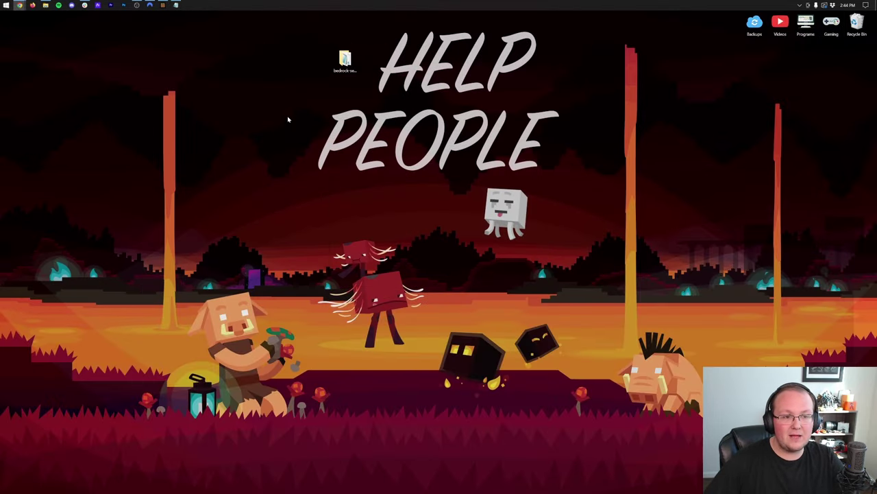
{"action": "double_click", "coordinate": [344, 60]}
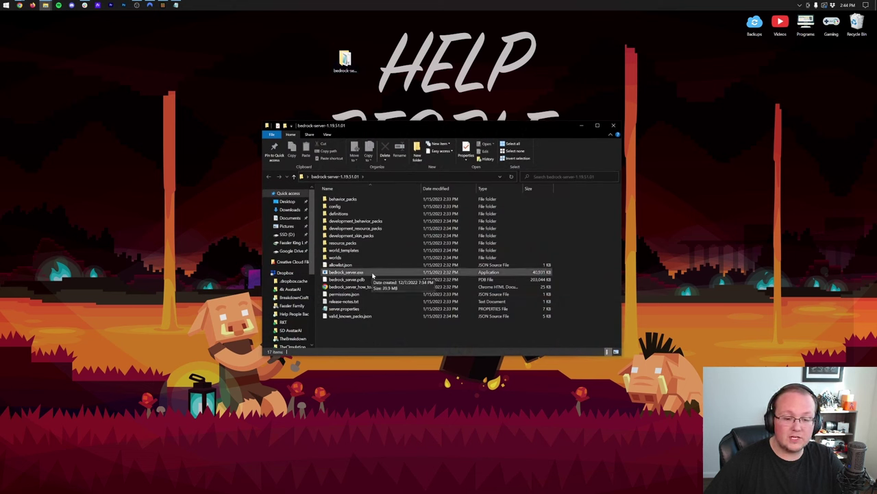
{"action": "double_click", "coordinate": [372, 273]}
{"action": "left_click", "coordinate": [614, 127]}
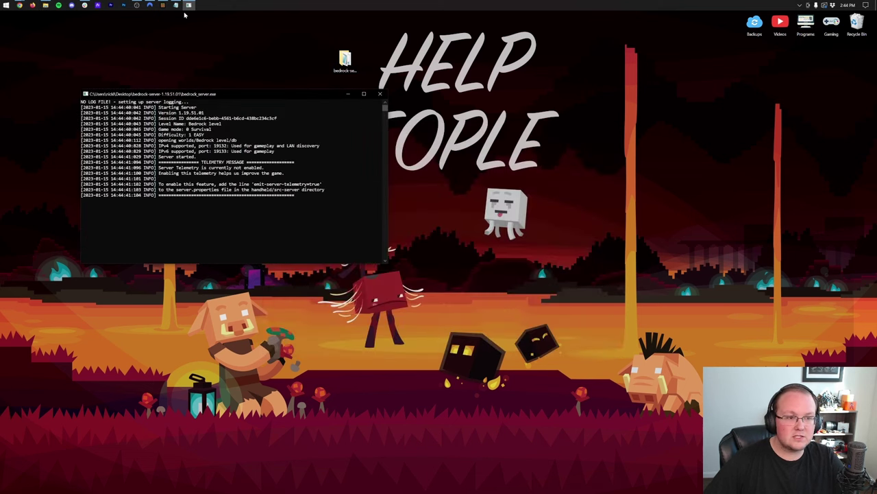
- Switch to Minecraft and place its window beside the server console
{"action": "left_click", "coordinate": [163, 6]}
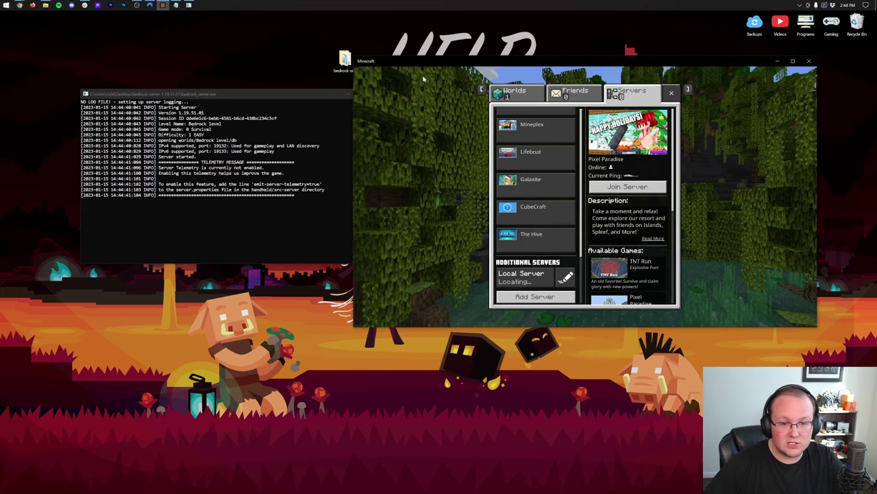
{"action": "left_click_drag", "start_coordinate": [425, 62], "coordinate": [464, 97]}
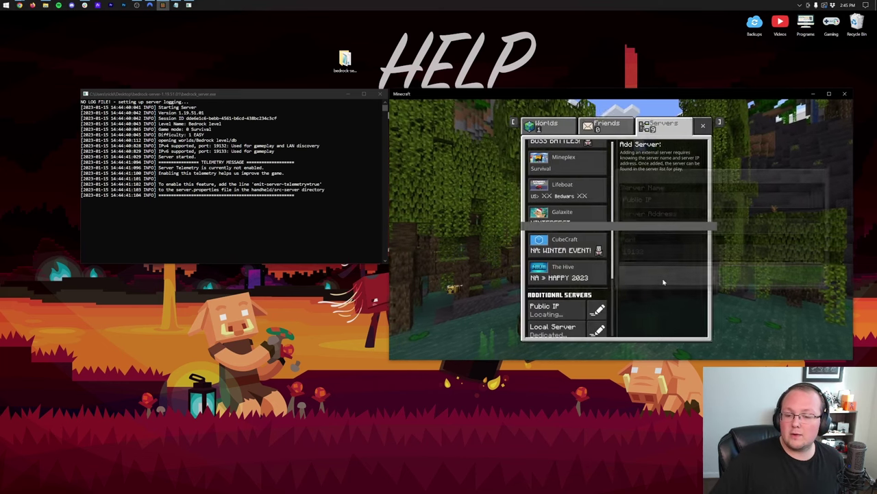
- Compare the status of the Public IP and Local Server entries, and join the Public IP server
{"action": "left_click", "coordinate": [566, 305]}
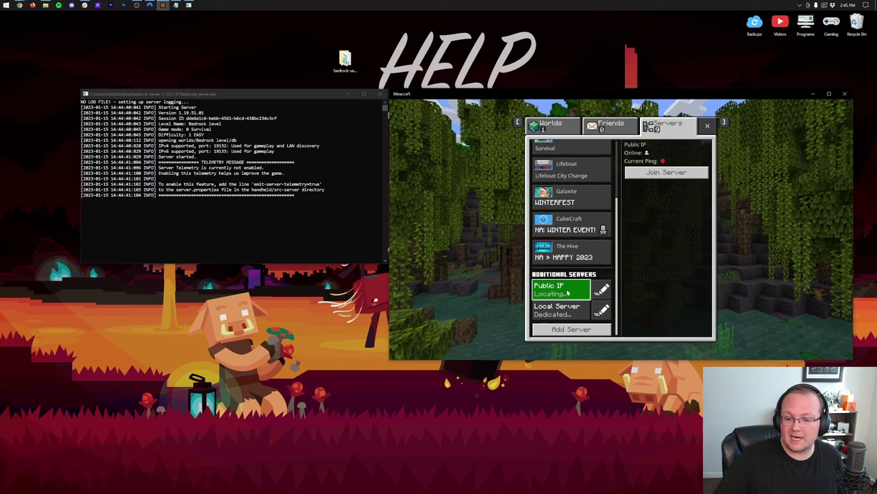
{"action": "left_click", "coordinate": [558, 310]}
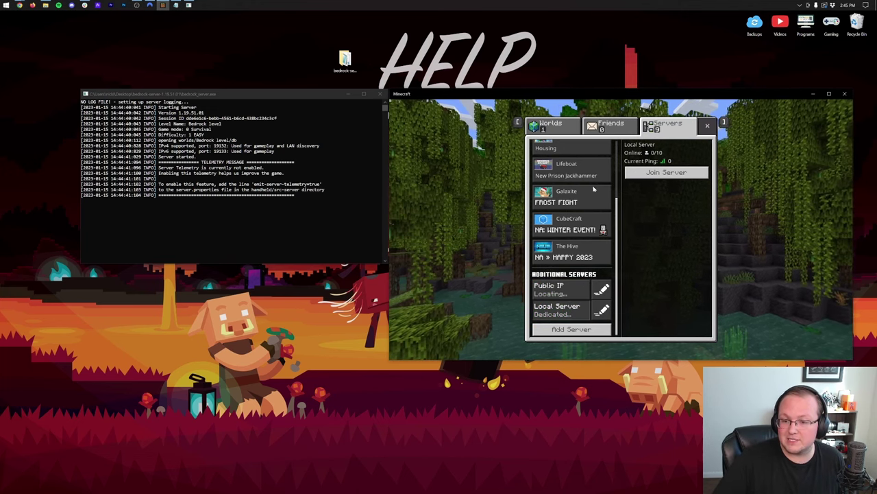
{"action": "left_click", "coordinate": [562, 290]}
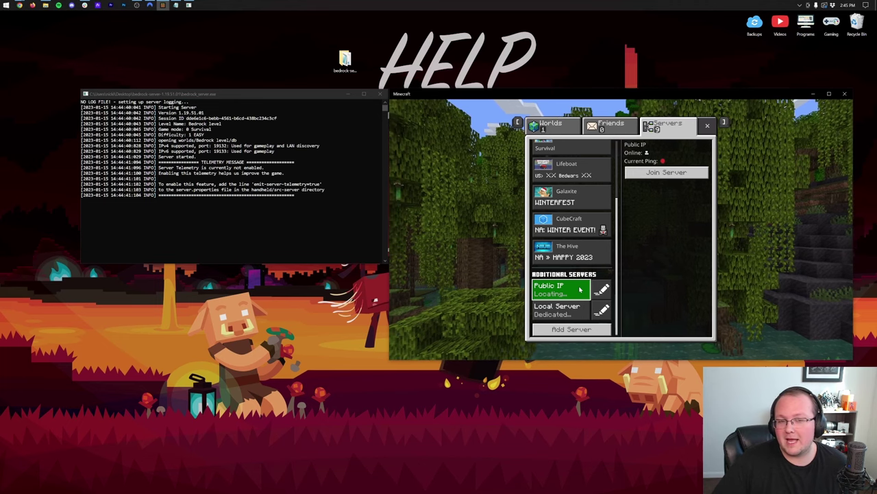
{"action": "left_click", "coordinate": [635, 172]}
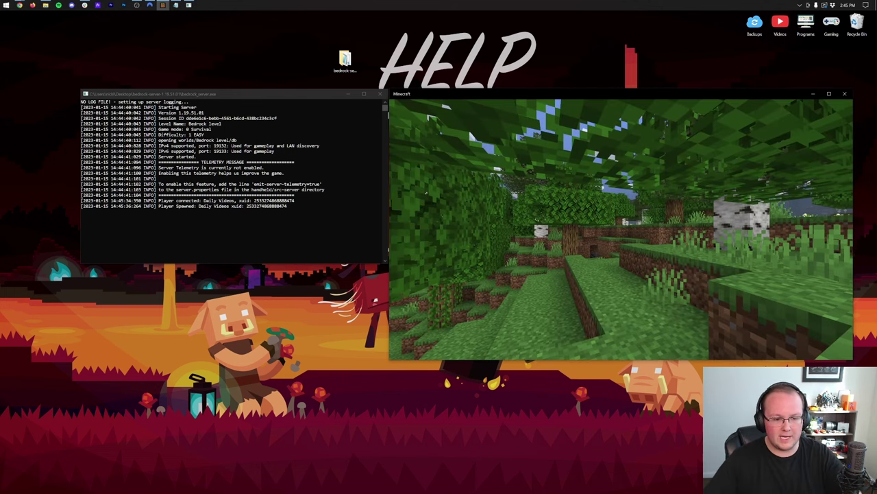
- Break a few grass blocks near the spawn point to collect dirt, and turn on the game's HUD
{"action": "key", "text": "t"}
{"action": "key", "text": "Escape"}
{"action": "key", "text": "w"}
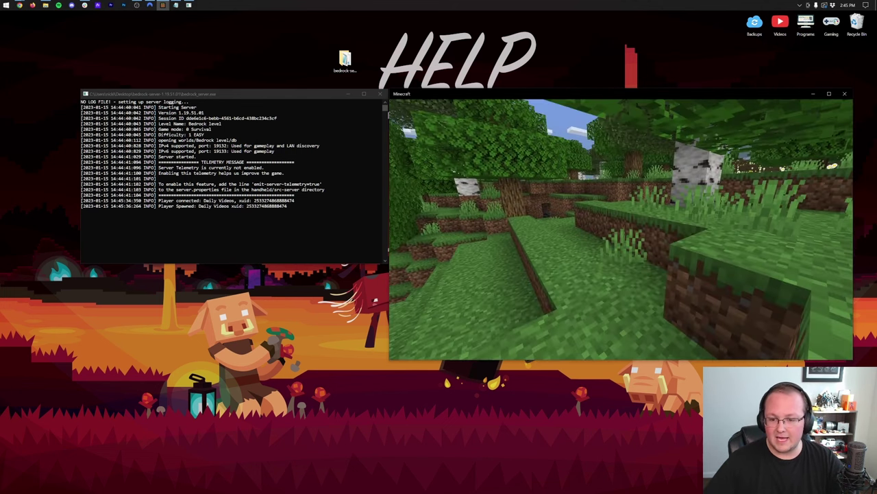
{"action": "left_click", "coordinate": [621, 229]}
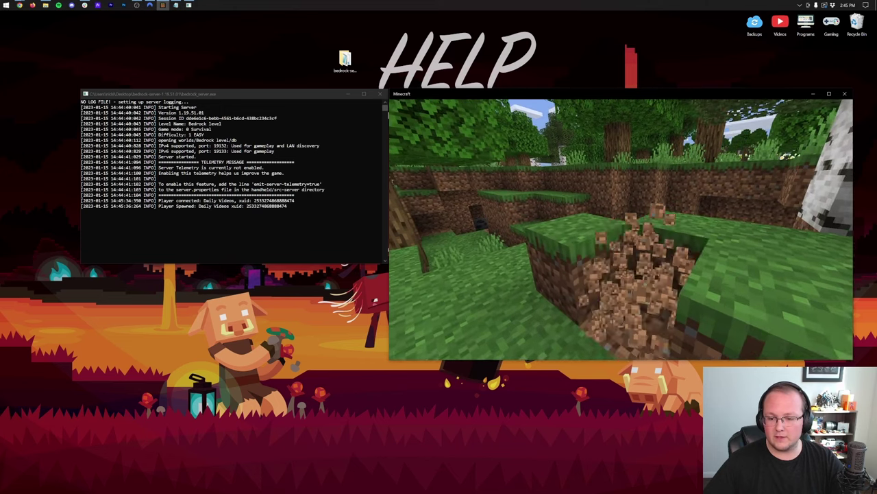
{"action": "left_click", "coordinate": [622, 229]}
{"action": "left_click", "coordinate": [621, 229]}
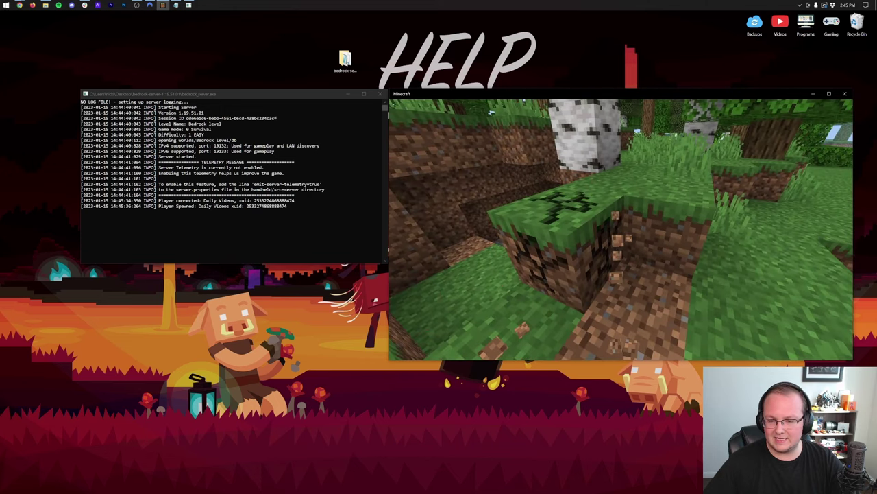
{"action": "key", "text": "w"}
{"action": "key", "text": "s"}
{"action": "key", "text": "F1"}
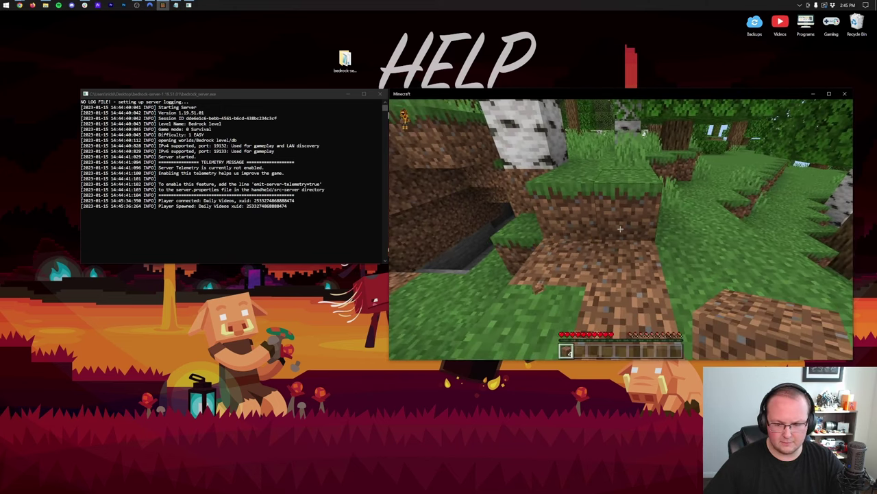
{"action": "key", "text": "s"}
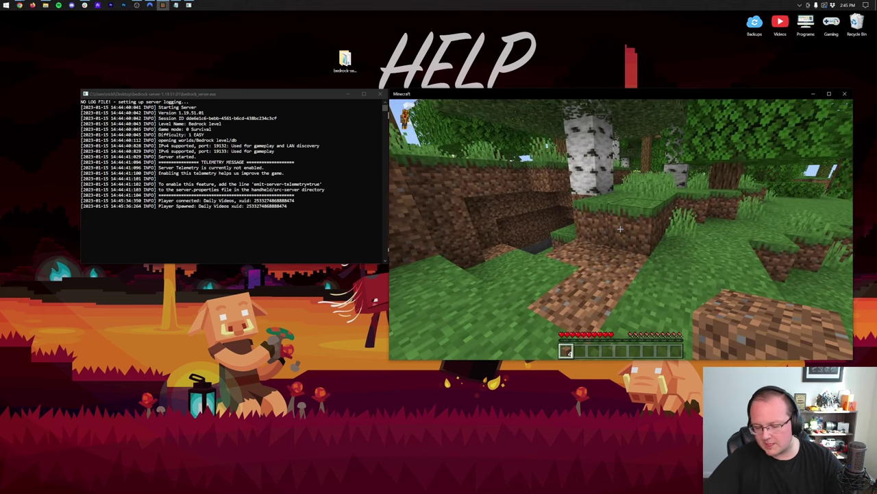
- Leave the server, rejoin it to test the connection, and leave again to the server list
{"action": "key", "text": "Escape"}
{"action": "left_click", "coordinate": [521, 251]}
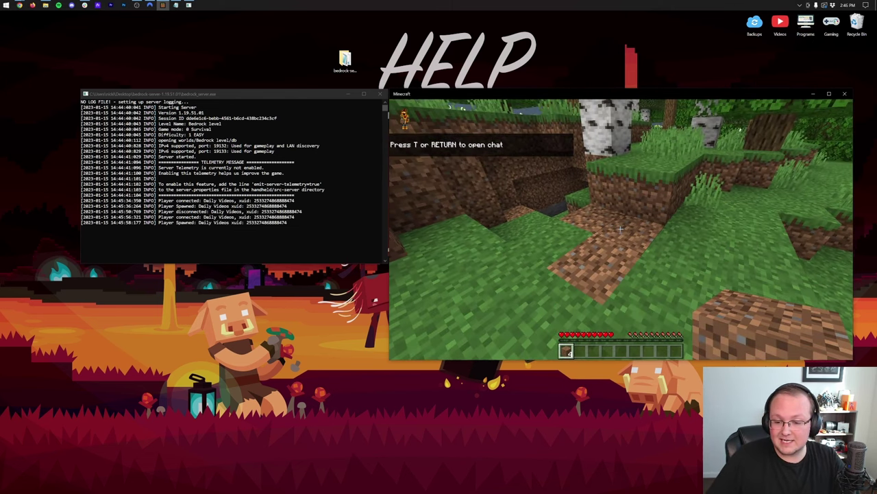
{"action": "key", "text": "Escape"}
{"action": "key", "text": "Escape"}
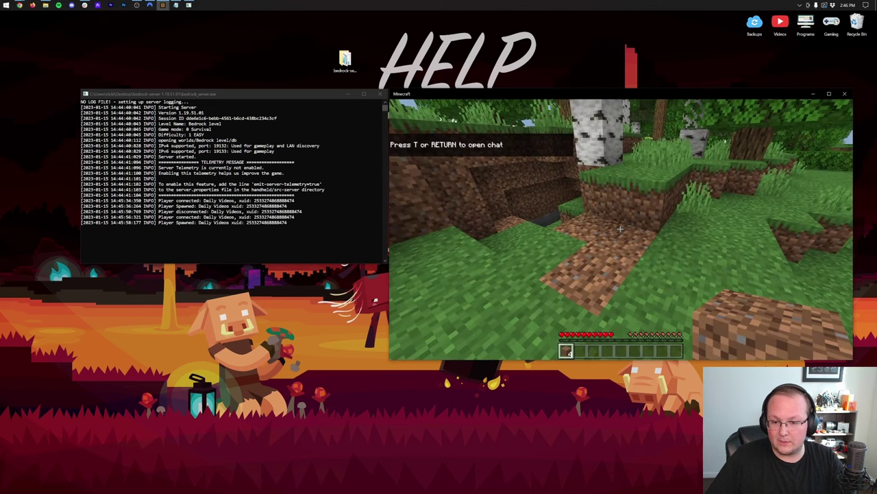
{"action": "key", "text": "Escape"}
{"action": "left_click", "coordinate": [526, 259]}
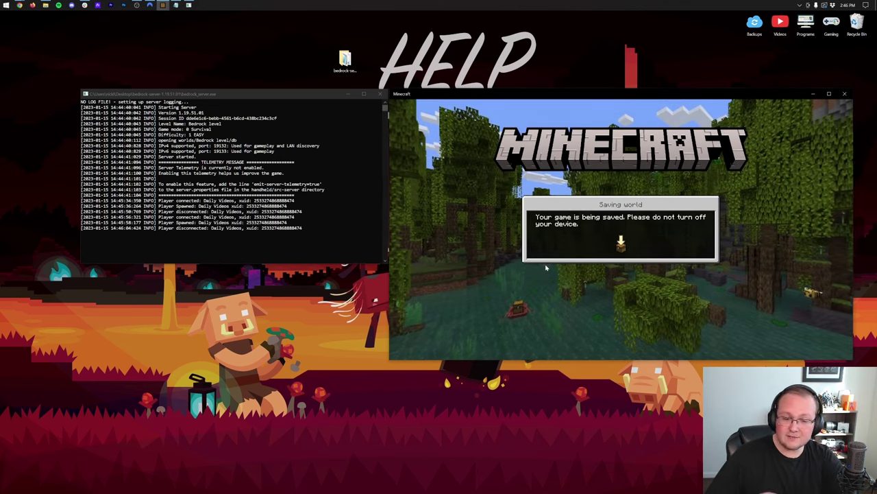
- Check the Local Server entry, and join the server through the Public IP entry again
{"action": "left_click", "coordinate": [574, 294]}
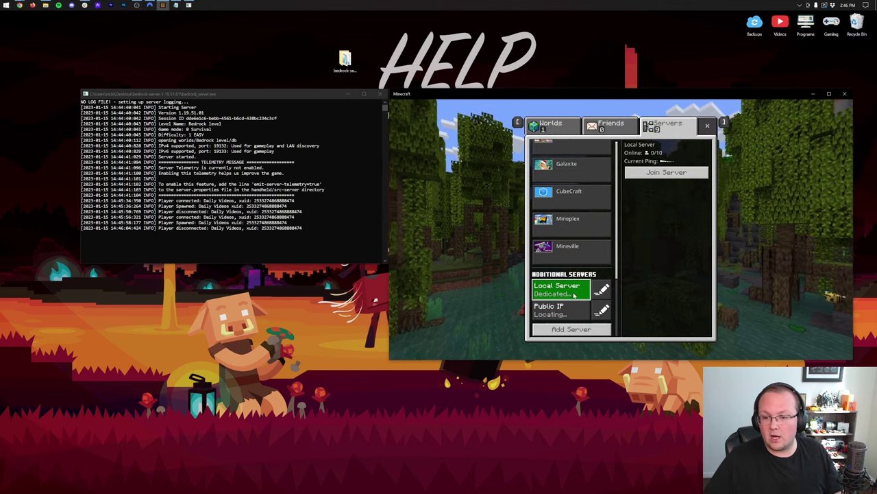
{"action": "left_click", "coordinate": [574, 309]}
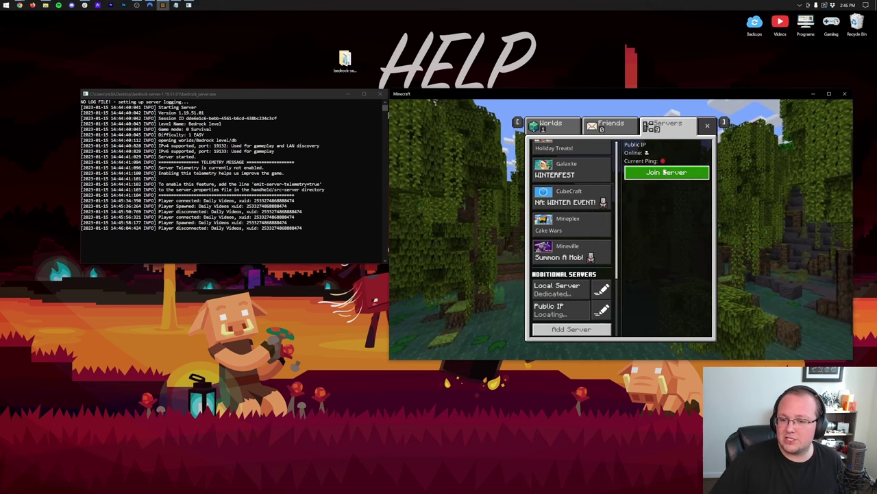
{"action": "left_click", "coordinate": [664, 173]}
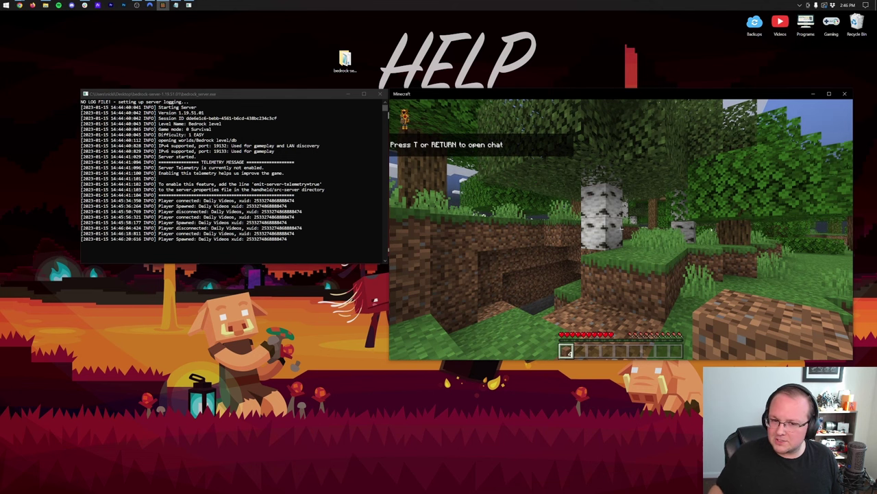
- Place the collected dirt blocks in the dug-out area near the birch tree
{"action": "right_click", "coordinate": [622, 229]}
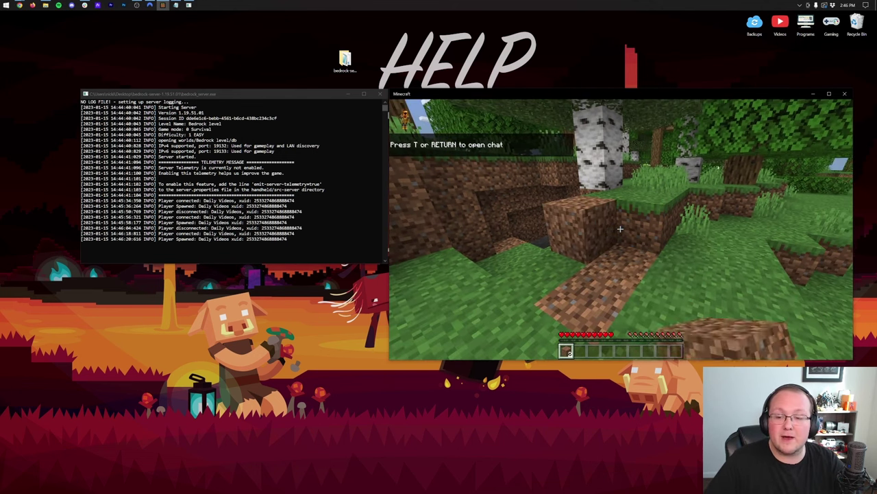
{"action": "right_click", "coordinate": [621, 229]}
{"action": "right_click", "coordinate": [621, 229]}
{"action": "key", "text": "w"}
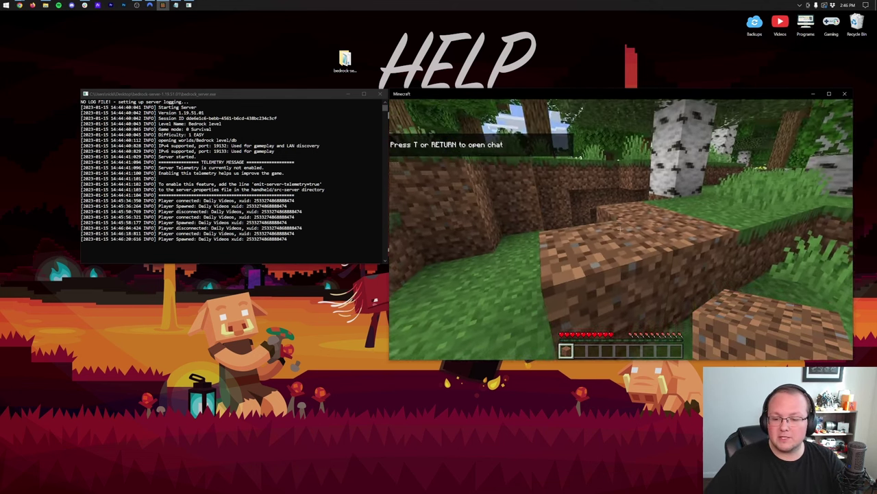
{"action": "right_click", "coordinate": [621, 229]}
- Walk out of the forest and across the flower meadow toward the hillside to explore the server world
{"action": "key", "text": "w"}
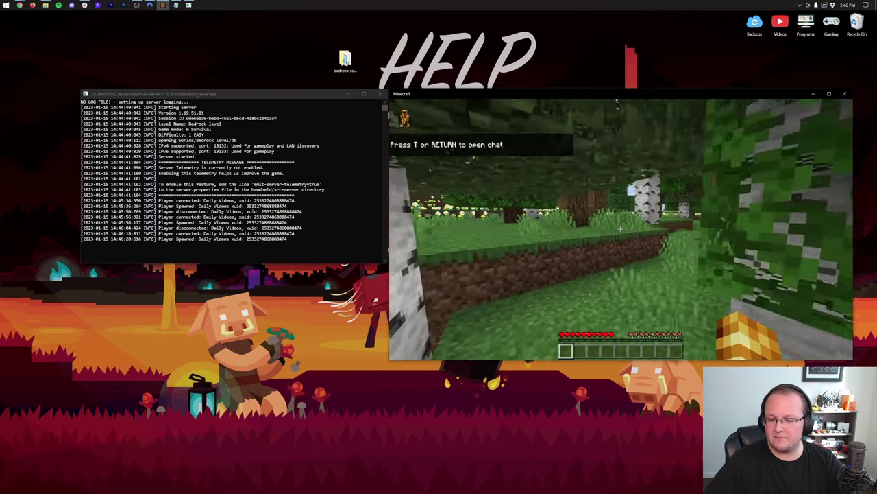
{"action": "key", "text": "w"}
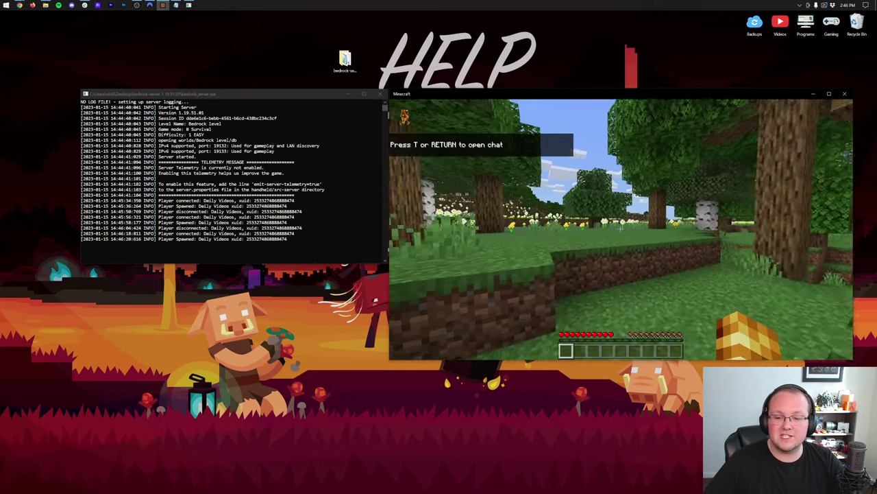
{"action": "key", "text": "w"}
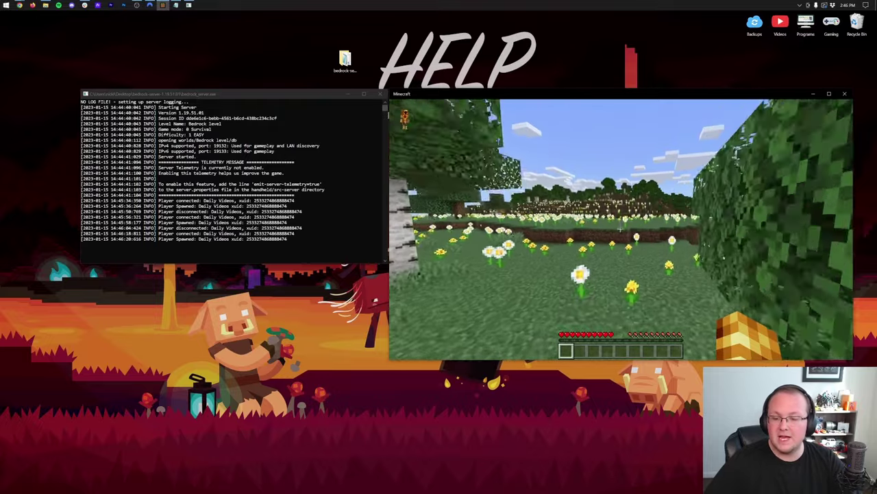
{"action": "key", "text": "w"}
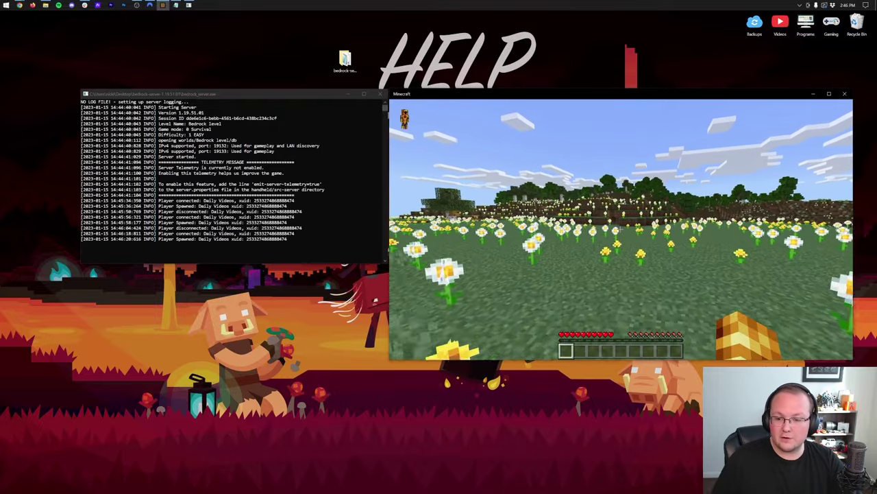
{"action": "key", "text": "w"}
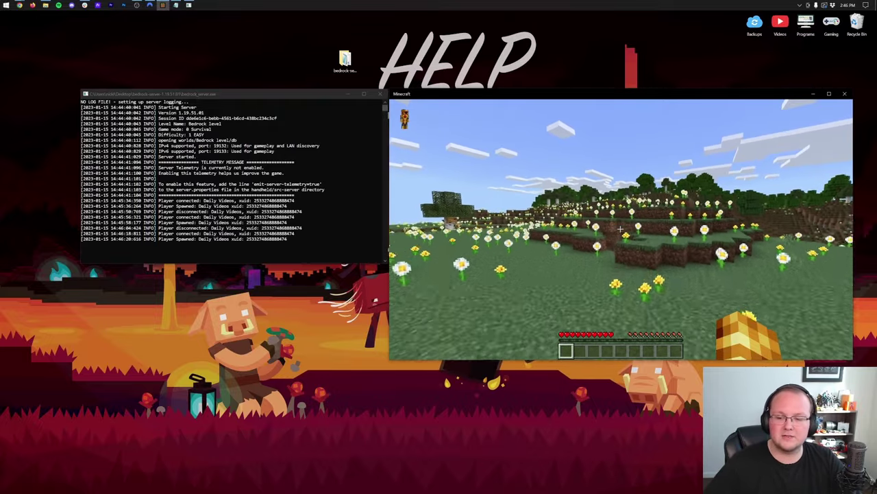
{"action": "key", "text": "w"}
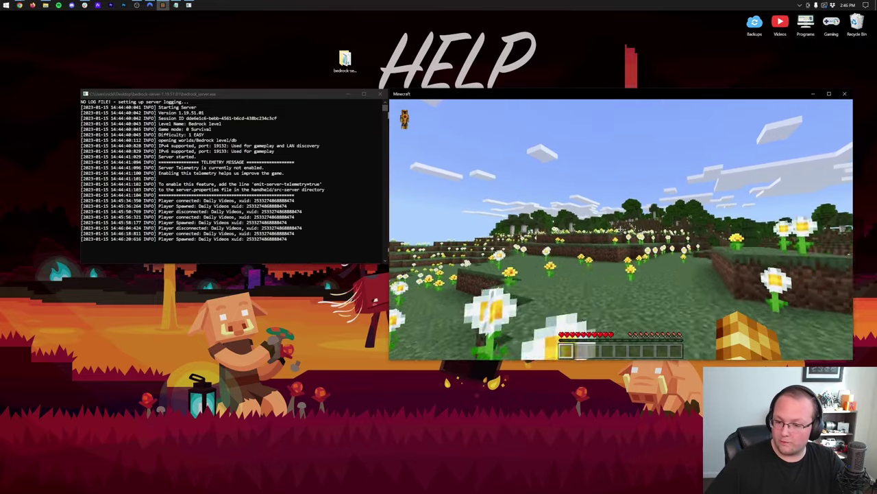
{"action": "key", "text": "w"}
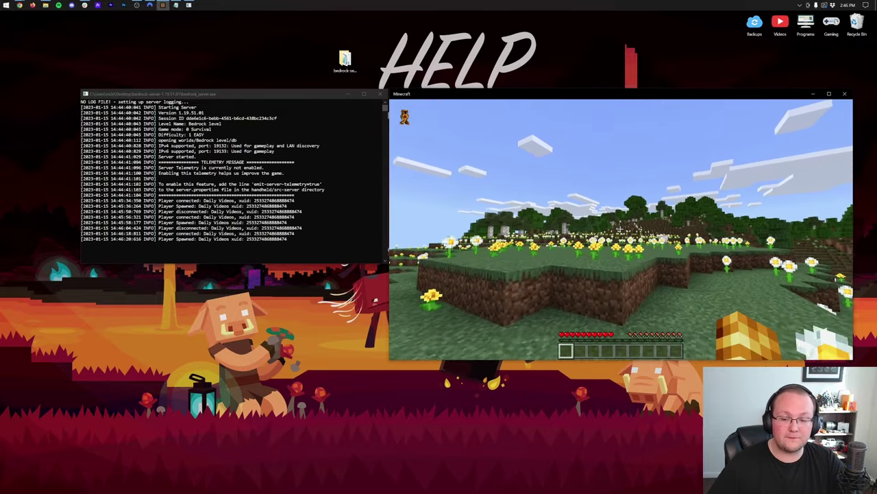
{"action": "key", "text": "w"}
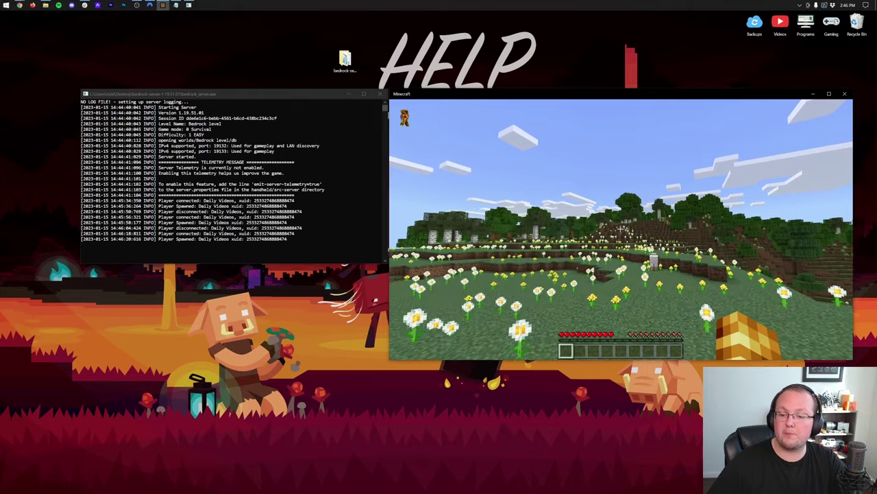
{"action": "key", "text": "w"}
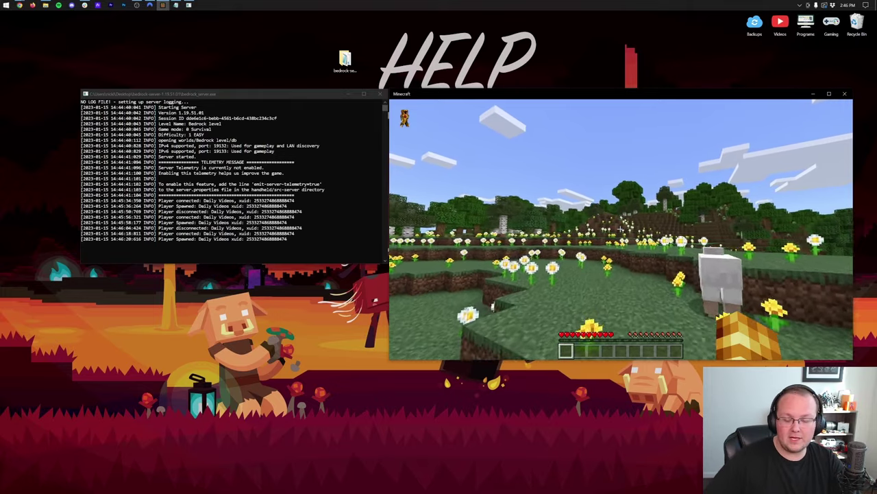
{"action": "key", "text": "w"}
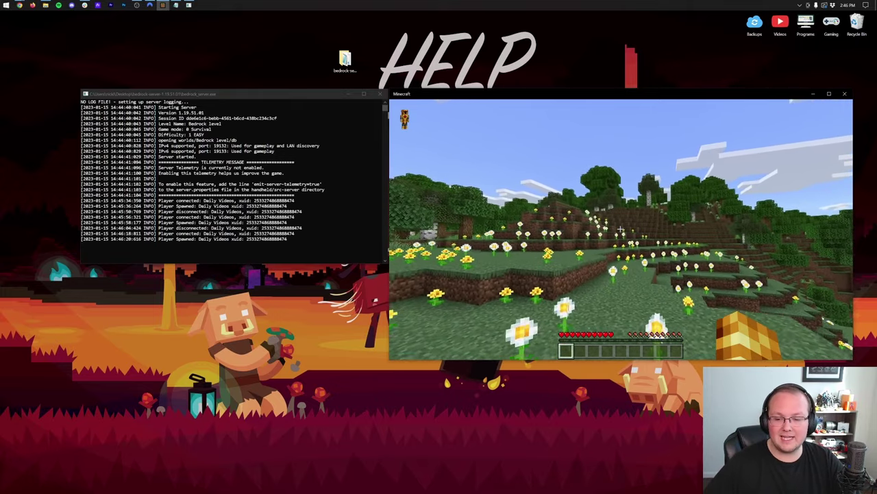
{"action": "key", "text": "w"}
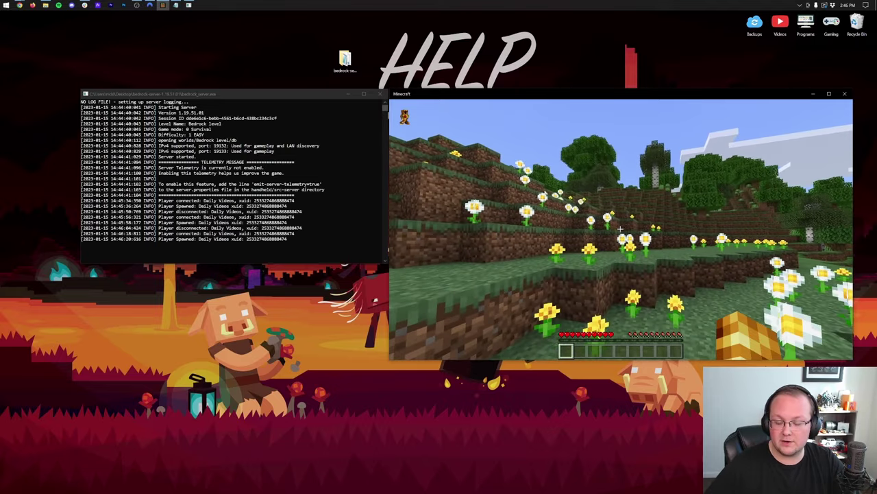
- Walk past the terraced hillside and through the birch and oak woodland to a high overlook above the river valley
{"action": "key", "text": "w"}
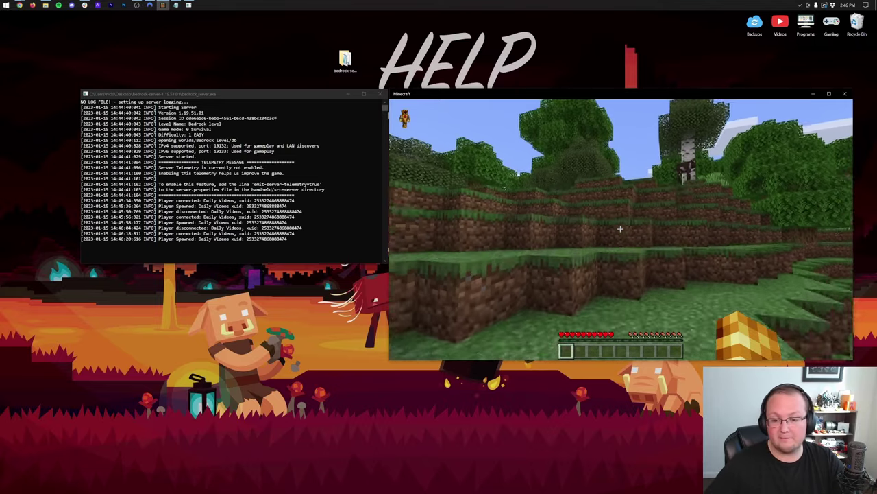
{"action": "key", "text": "w"}
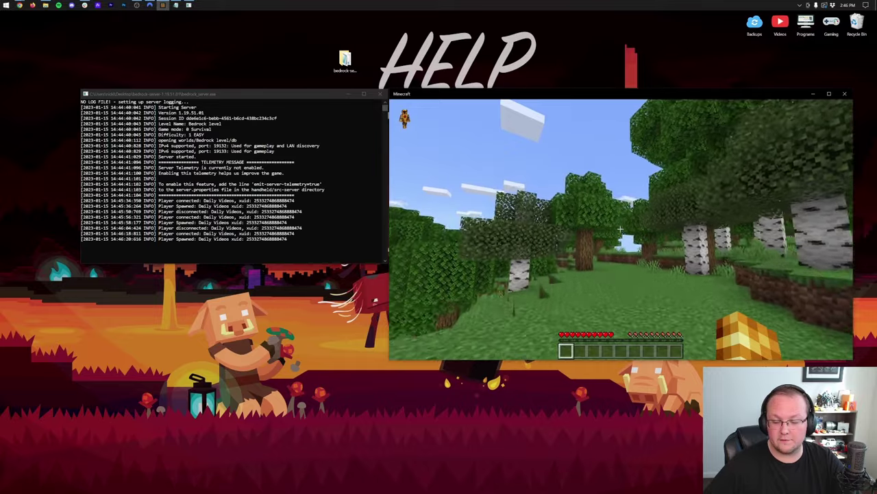
{"action": "key", "text": "w"}
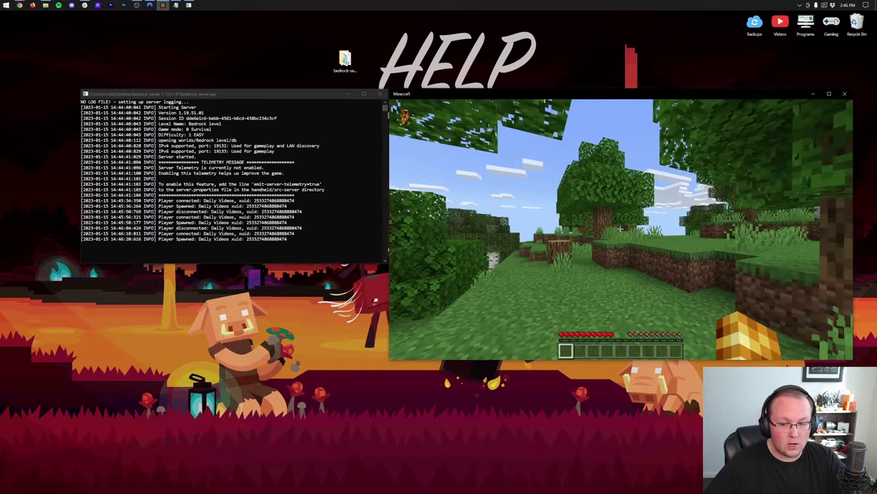
{"action": "key", "text": "w"}
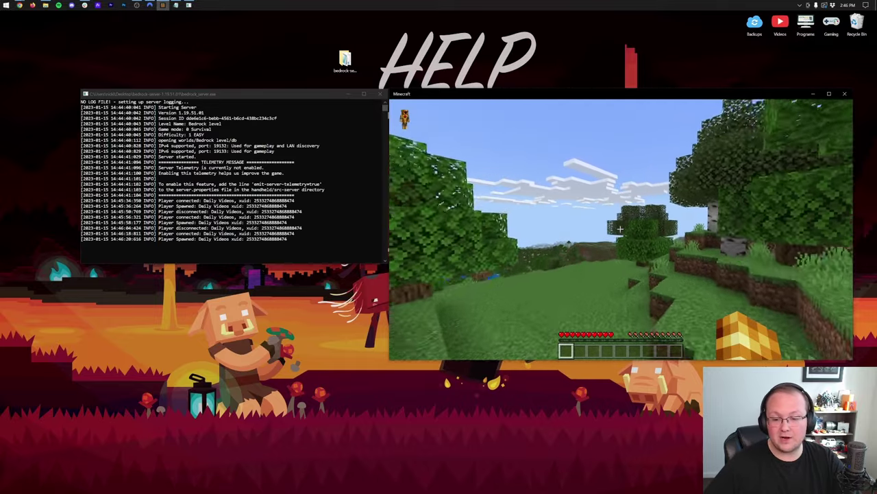
{"action": "key", "text": "w"}
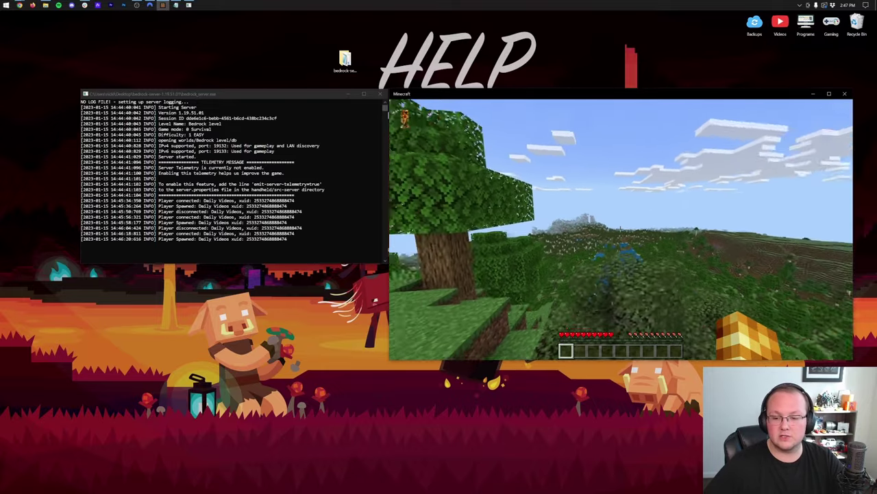
{"action": "key", "text": "w"}
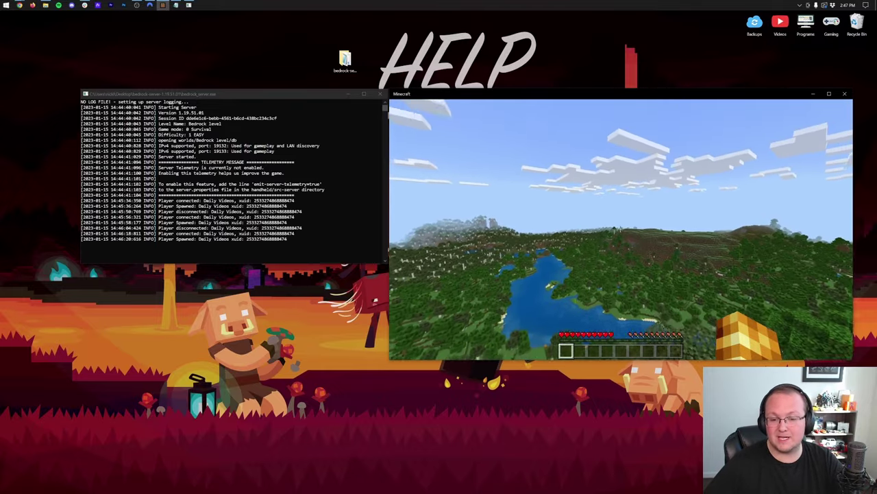
- Open the in-game chat to free the cursor, and switch to the bedrock_server.exe console window
{"action": "key", "text": "t"}
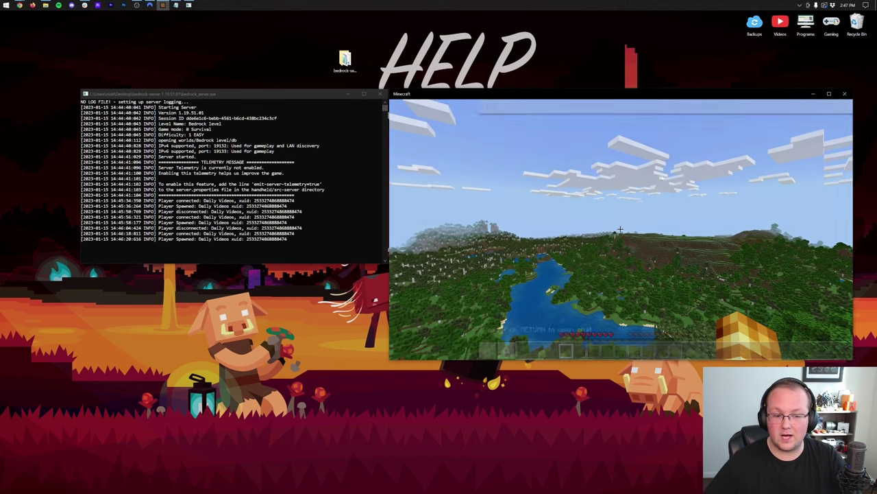
{"action": "left_click", "coordinate": [270, 142]}
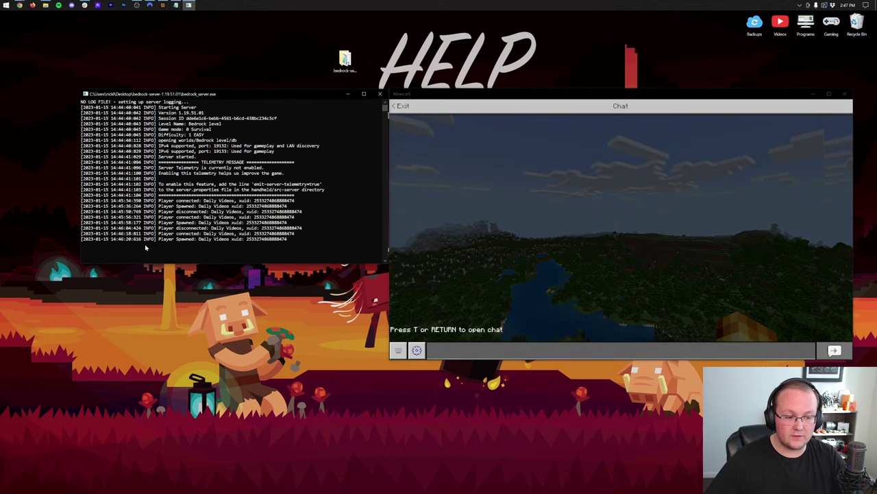